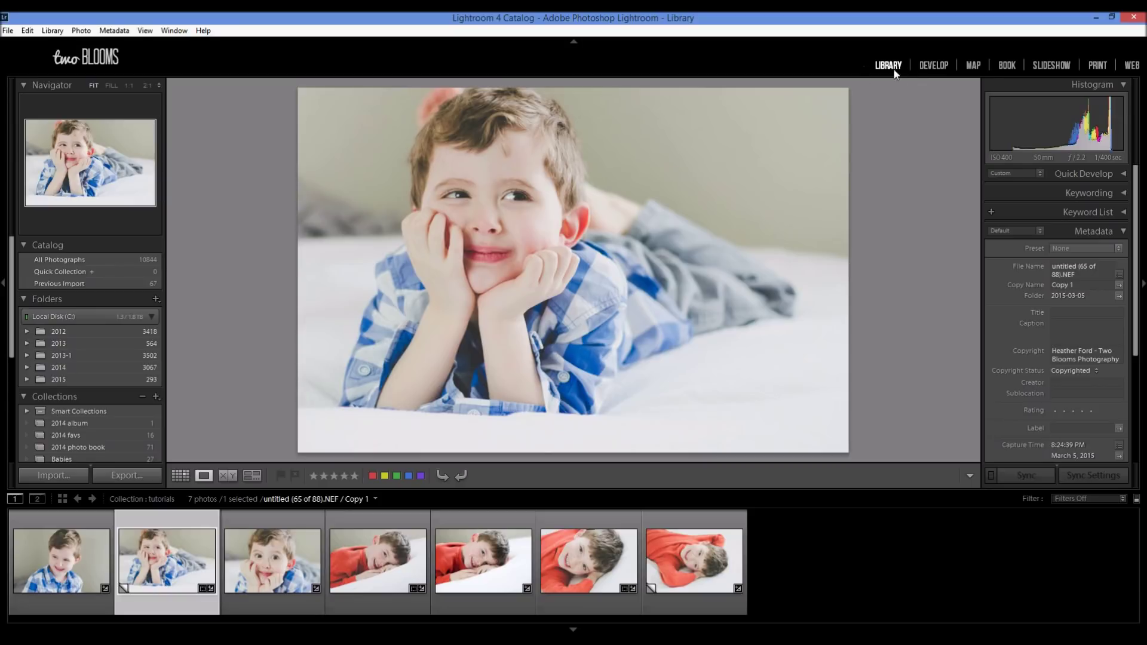
Open the Export One File dialog for the selected photo of the boy.
left_click(146, 473)
scroll(131, 447, "down", 5)
left_click(27, 445)
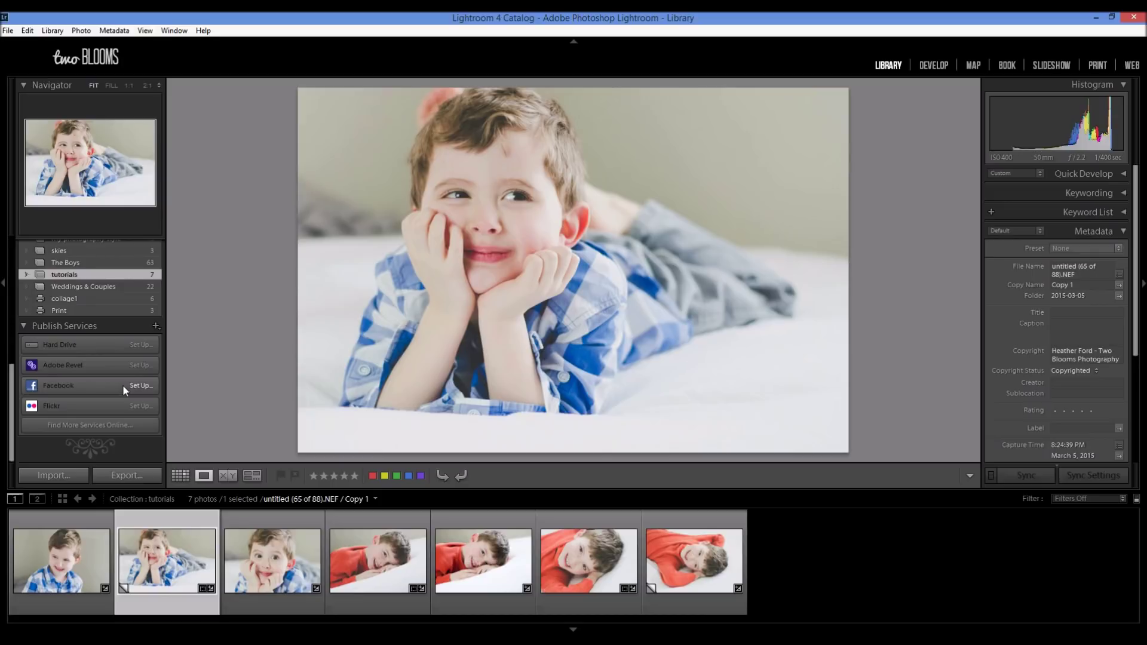
scroll(123, 384, "up", 5)
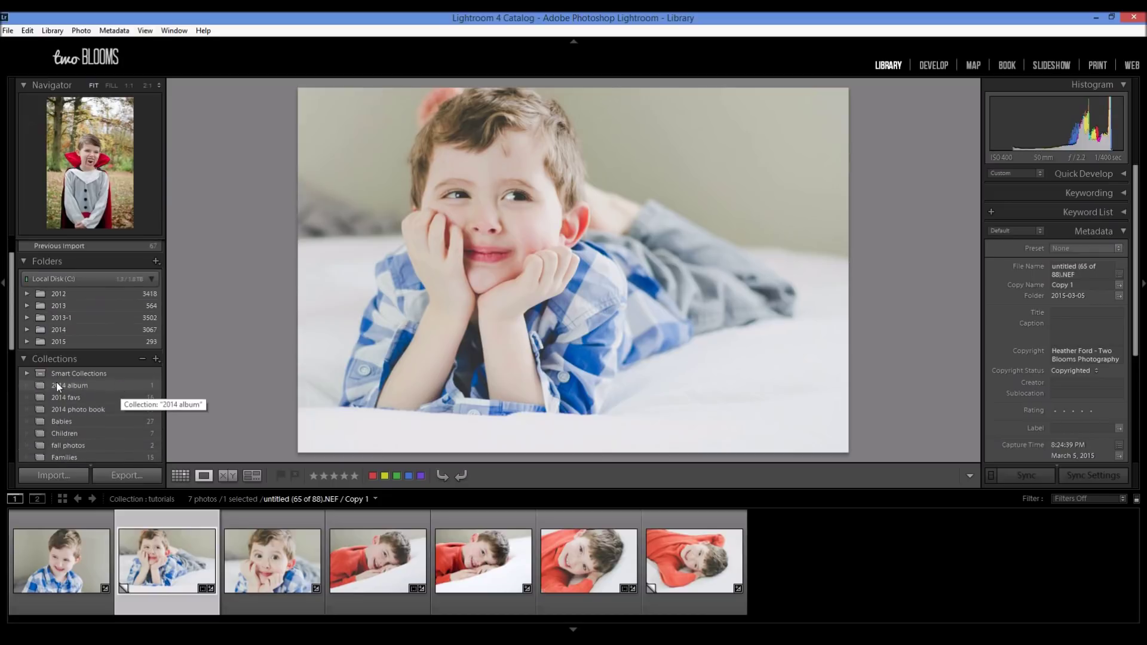
left_click(143, 478)
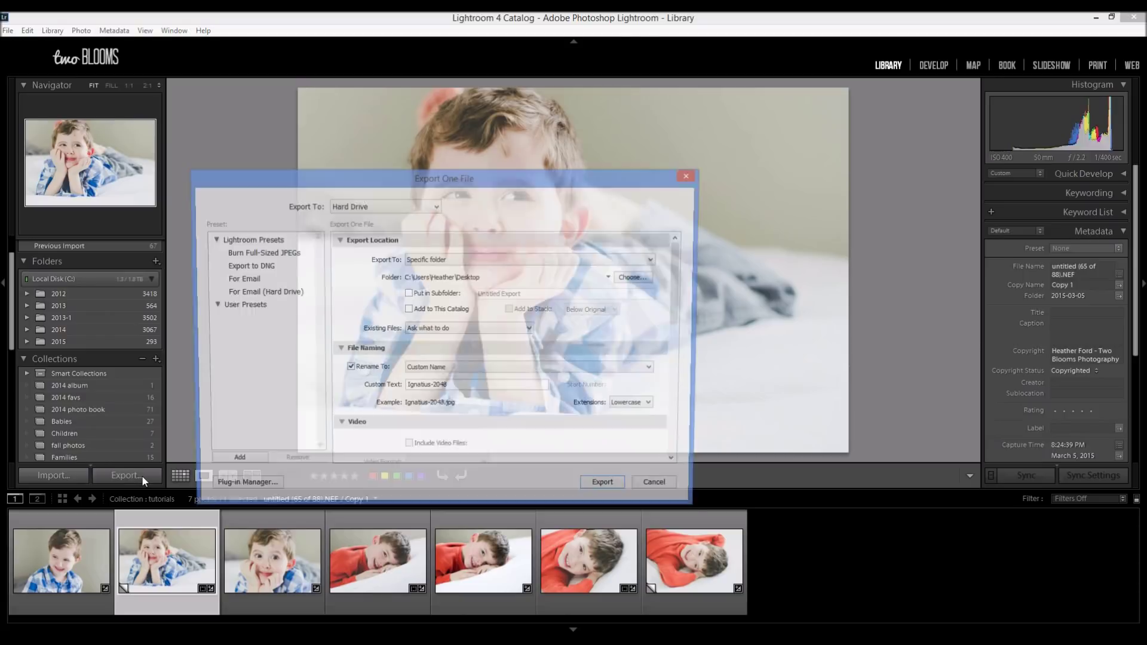
left_click_drag(492, 180, 536, 154)
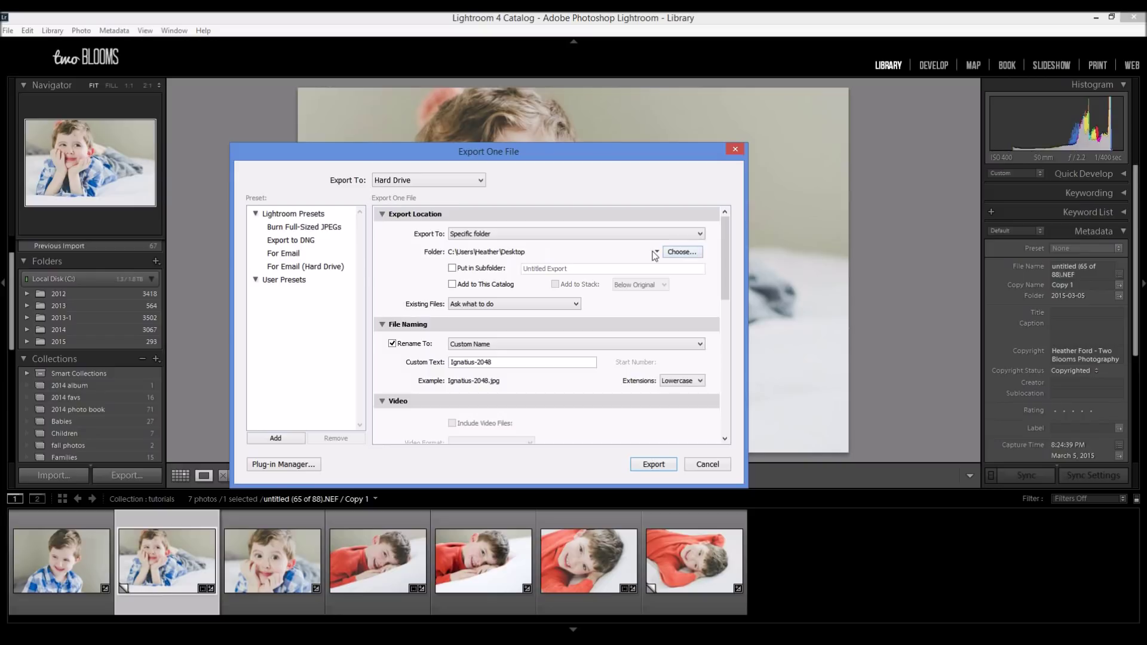
left_click(683, 252)
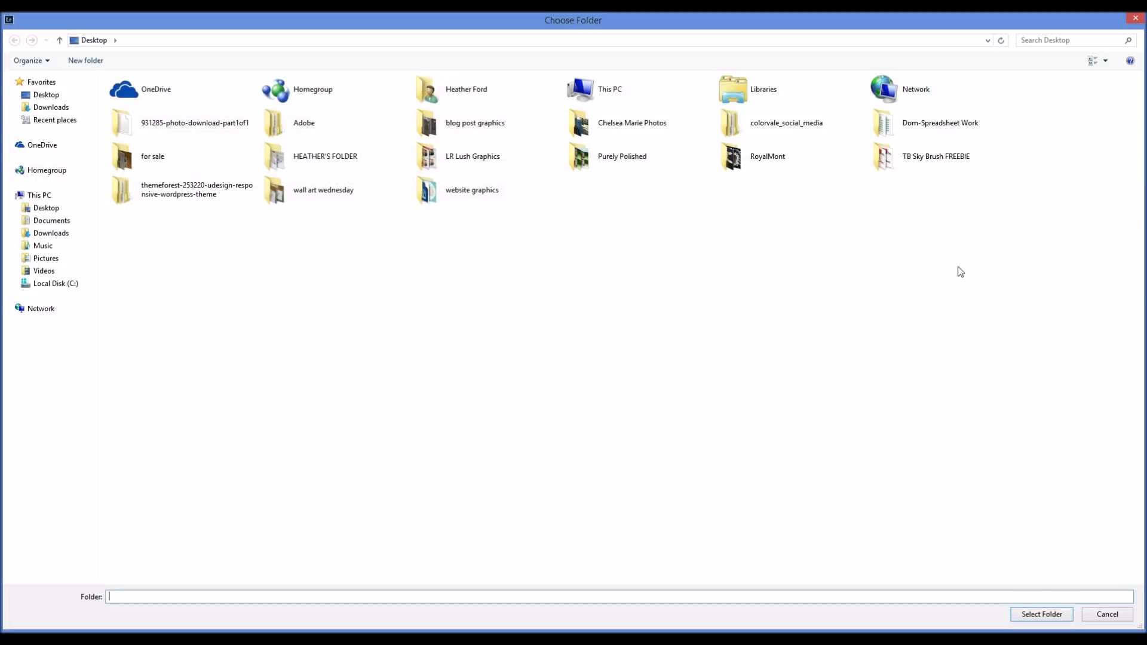
left_click(1133, 21)
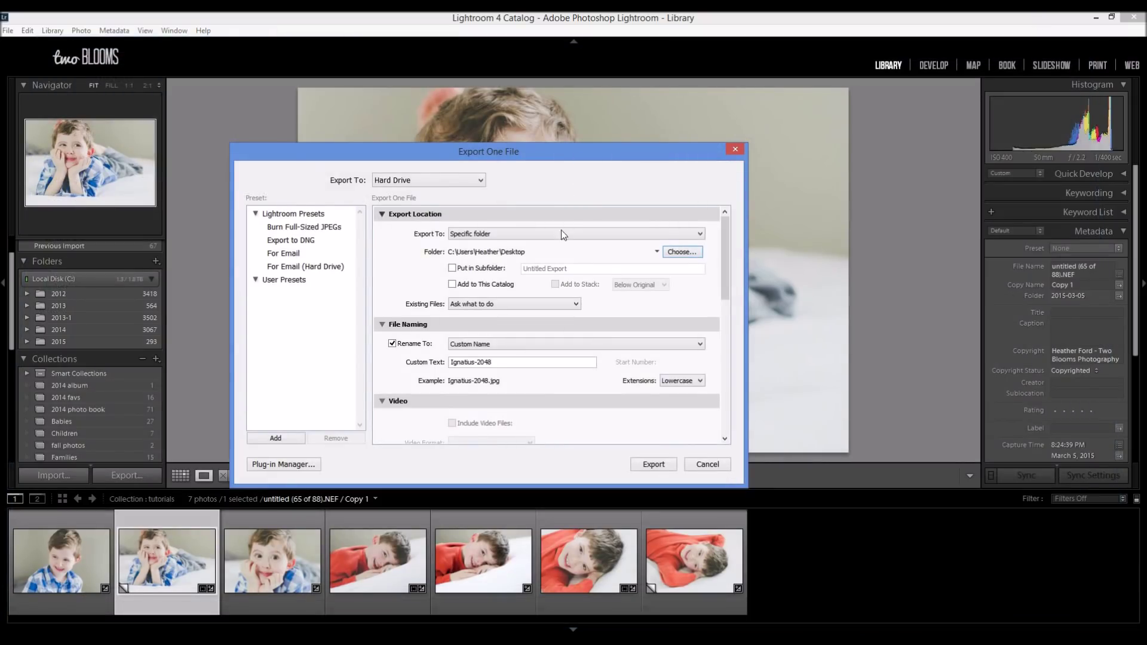
Replace the custom file name text with 'test export' so the file becomes test export.jpg.
triple_click(517, 360)
type("test")
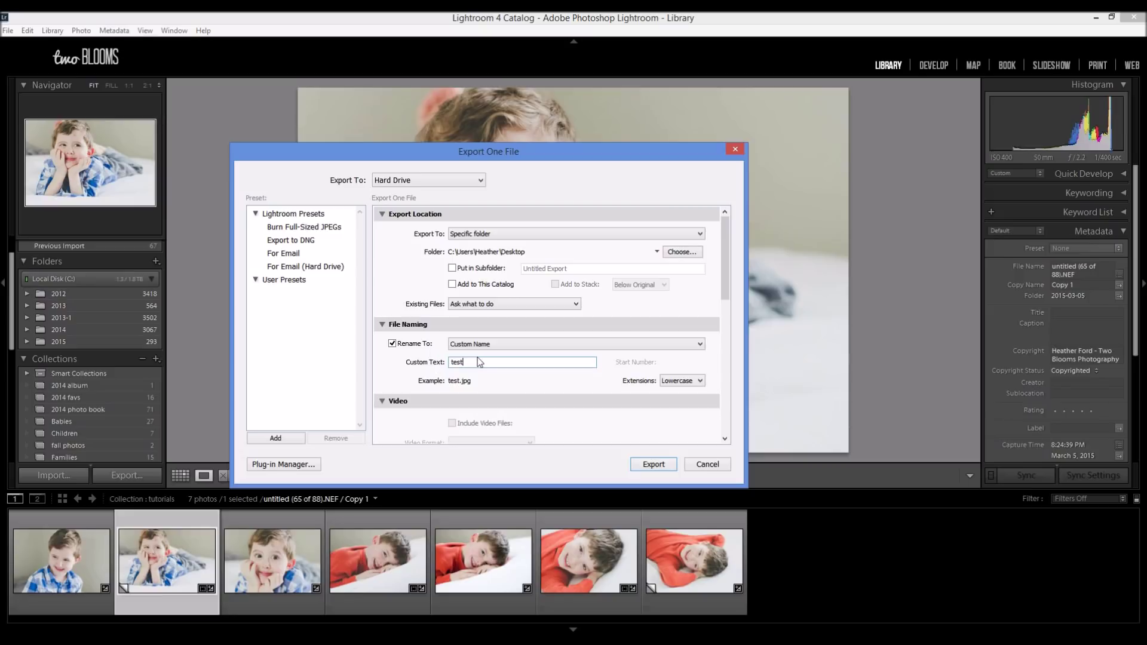
type("export")
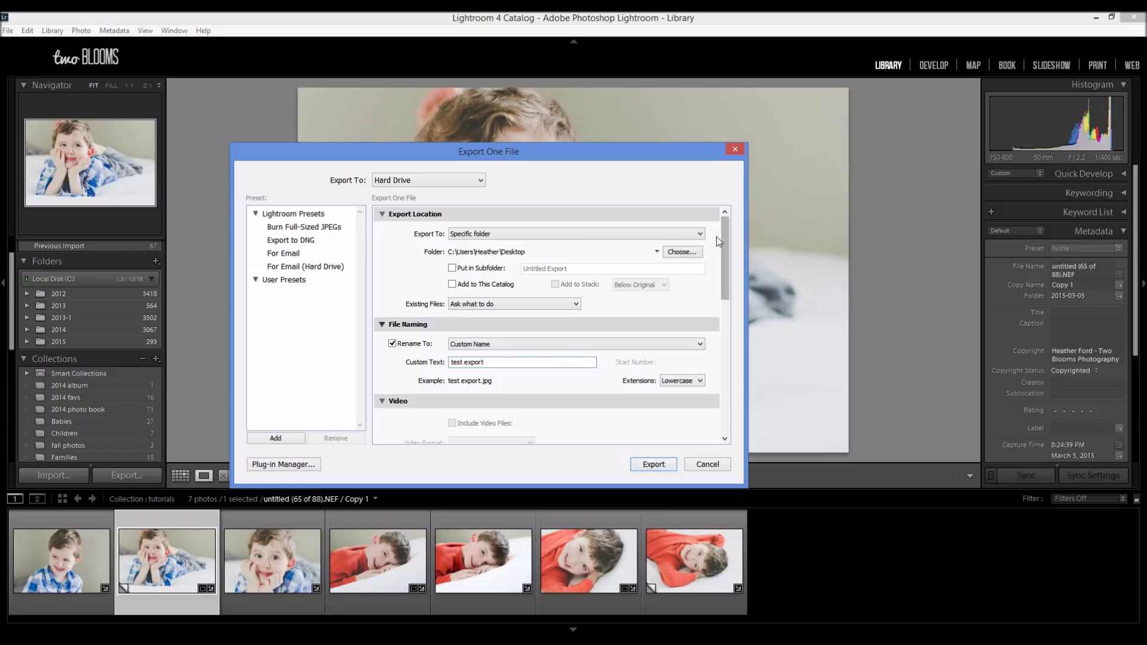
left_click_drag(726, 241, 727, 246)
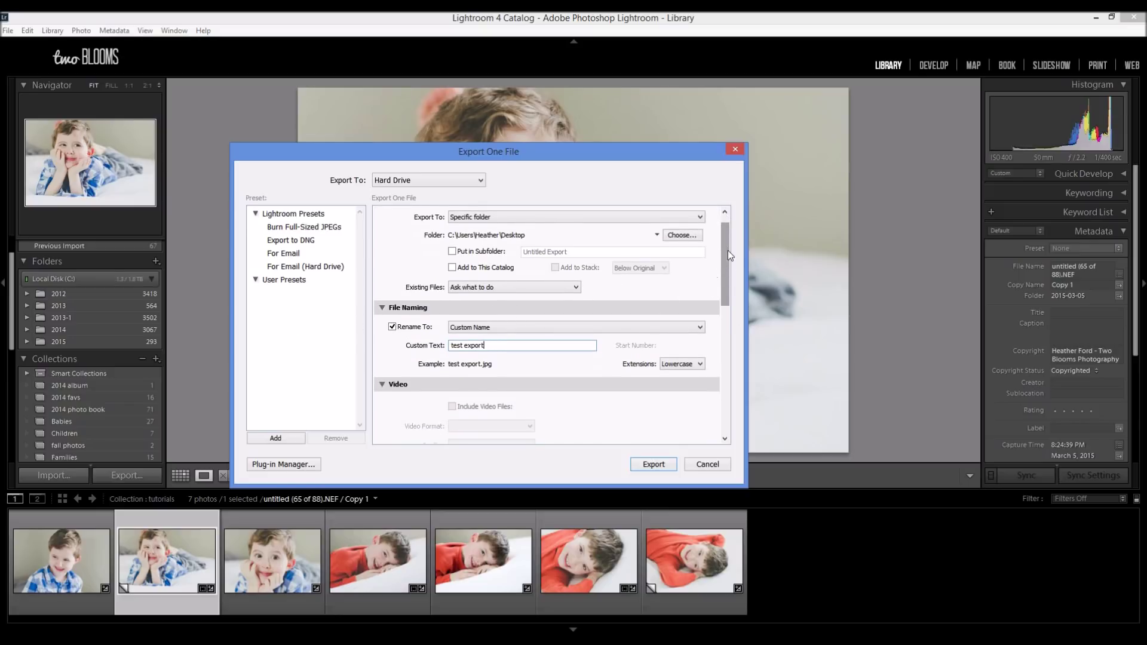
left_click_drag(728, 250, 725, 288)
Keep JPEG format and sRGB colour space, and turn off the 100 K file-size limit.
left_click(383, 287)
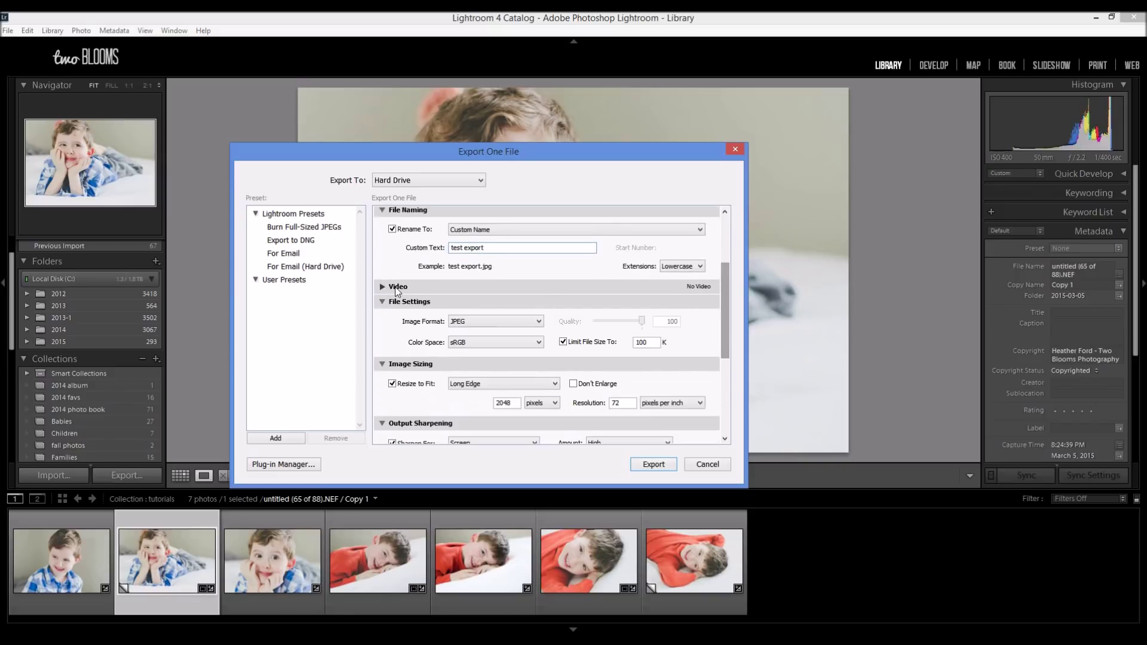
left_click_drag(726, 278, 725, 274)
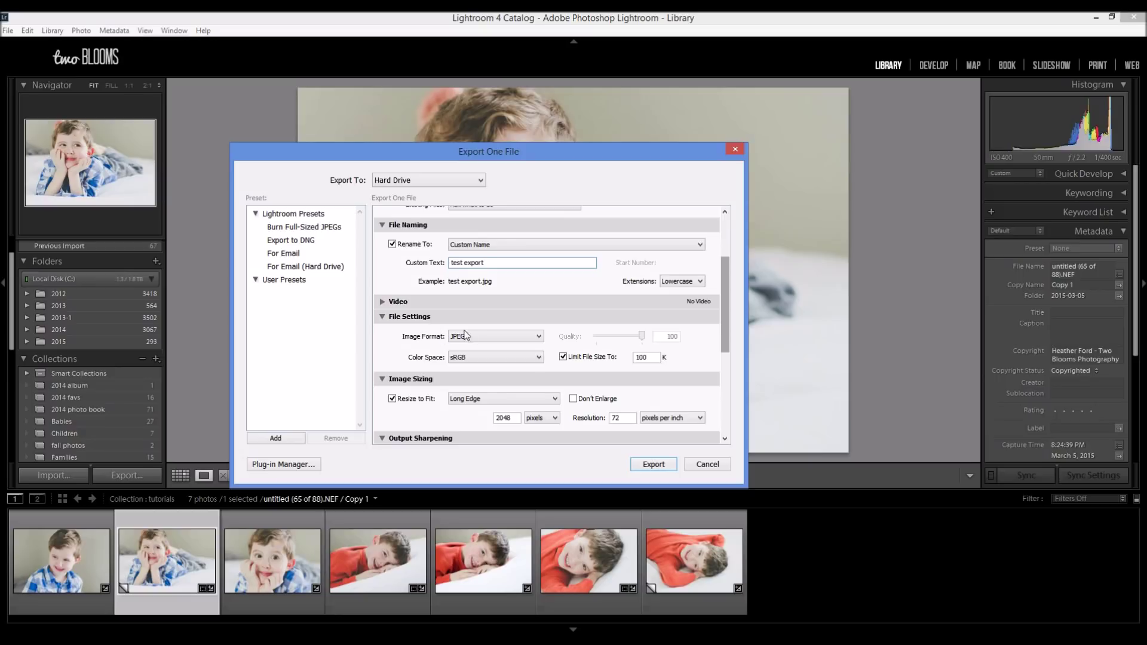
left_click(482, 338)
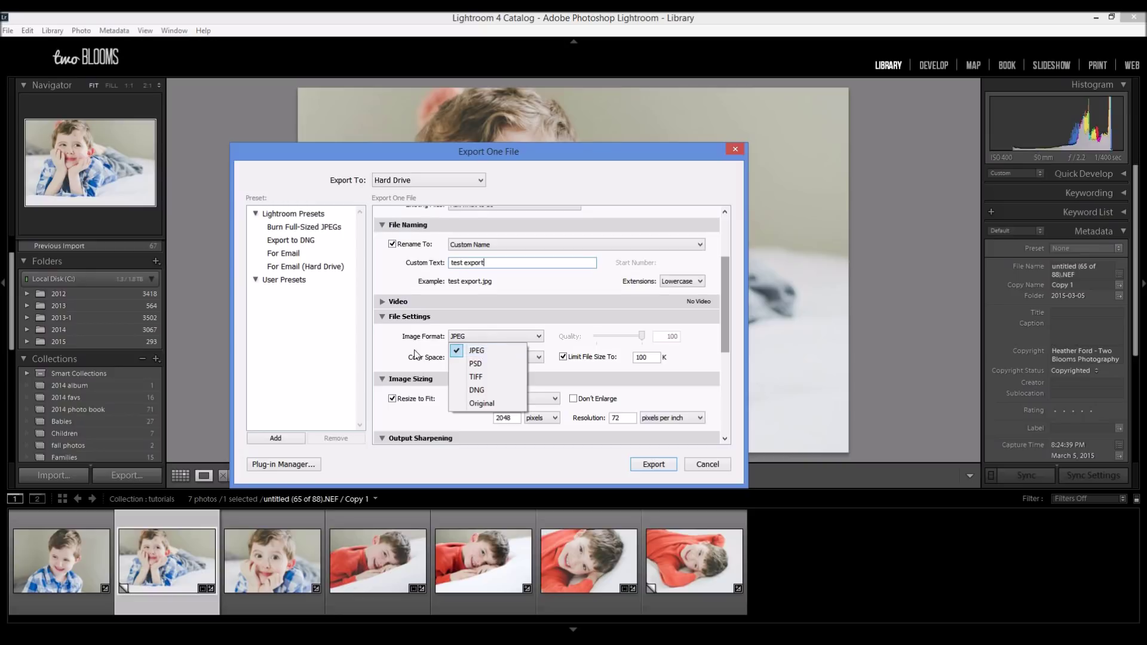
left_click(483, 352)
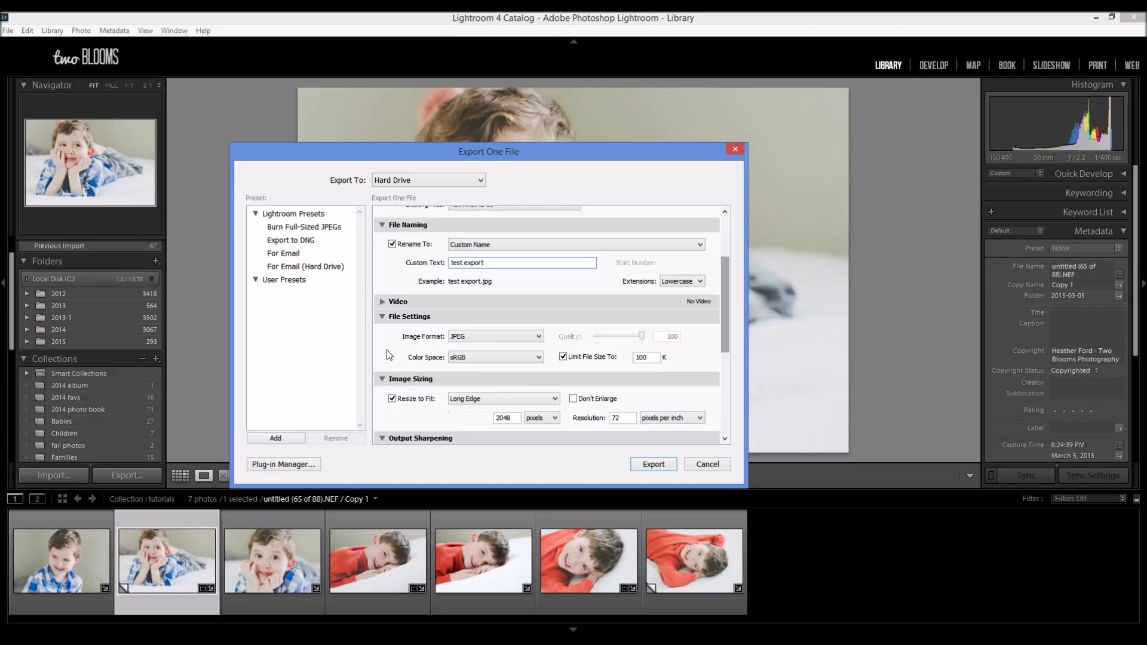
left_click(500, 356)
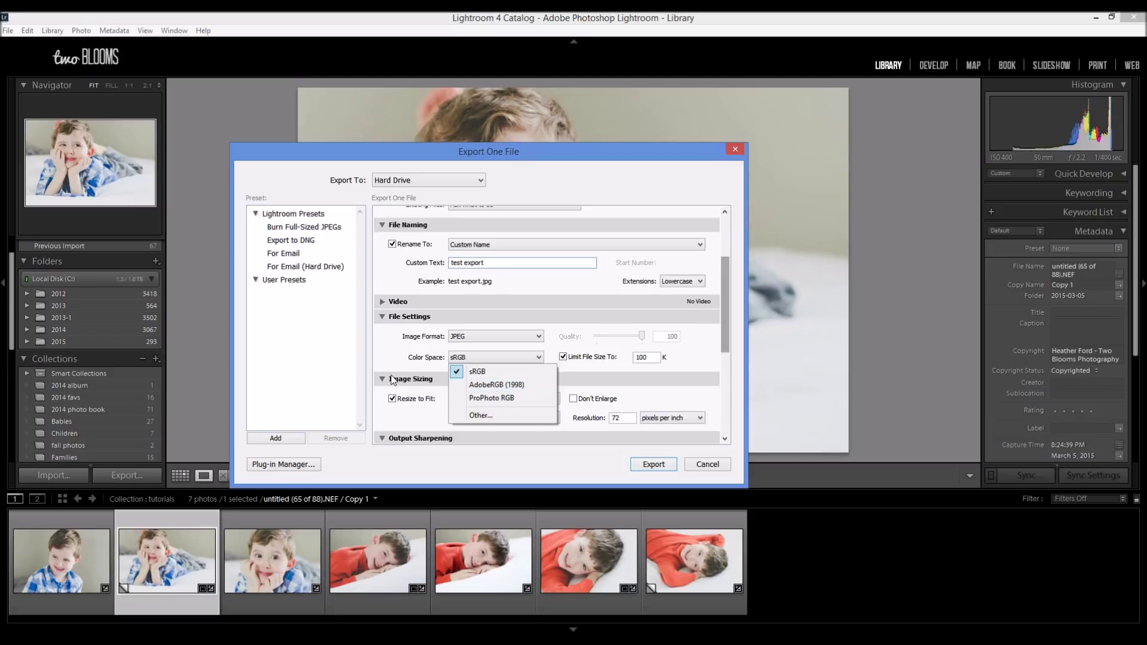
left_click(376, 352)
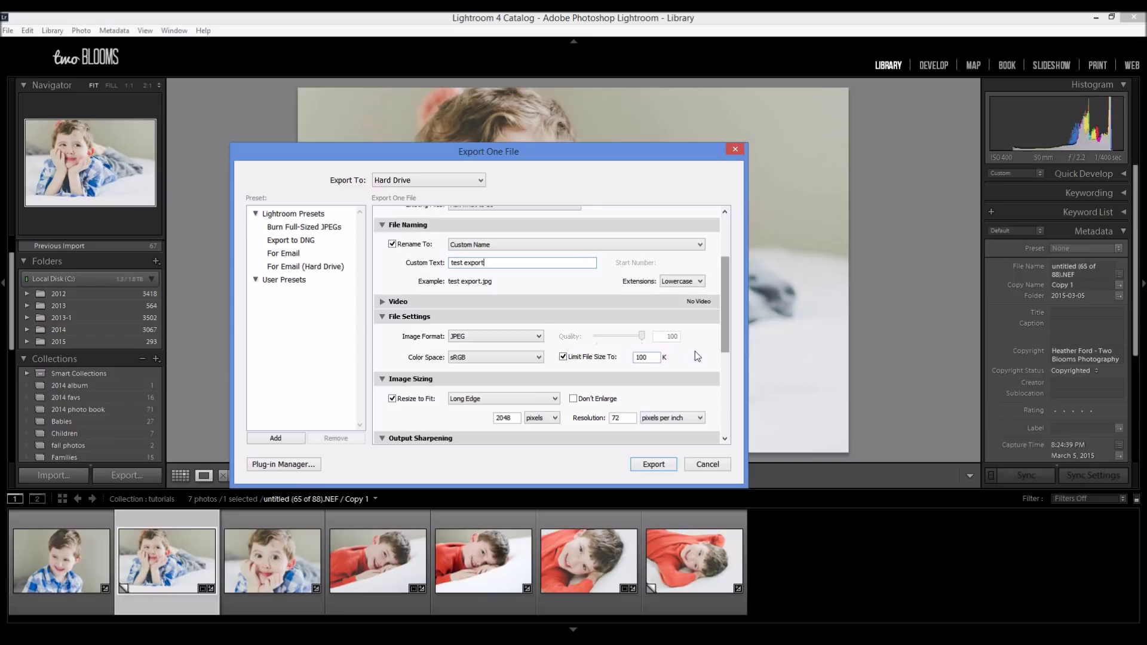
left_click(563, 357)
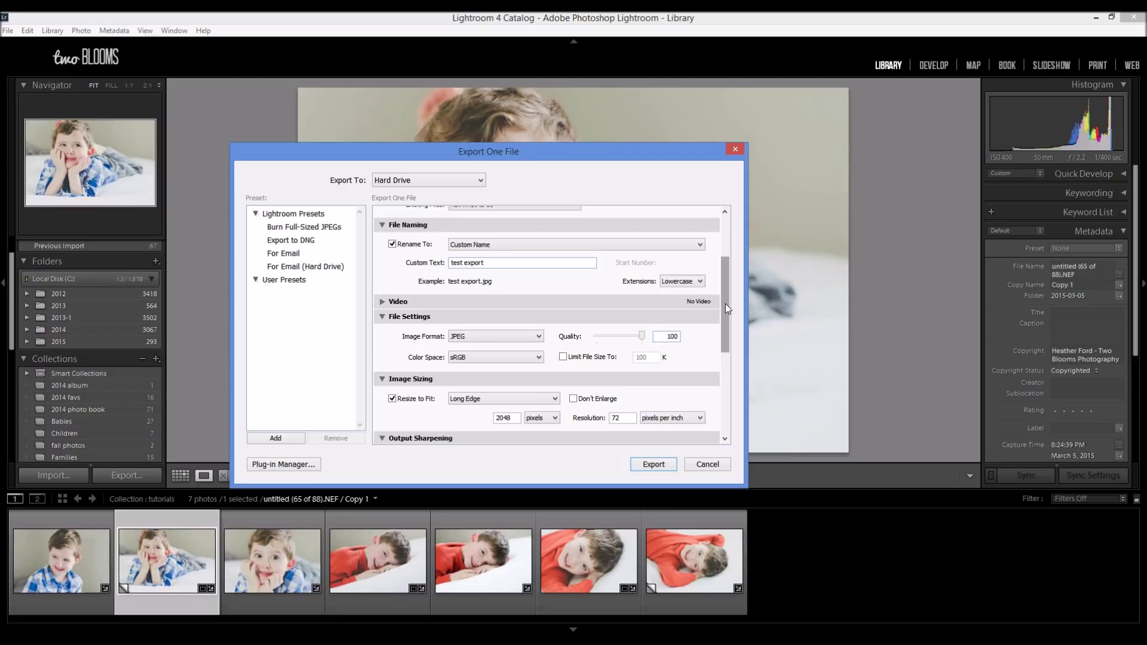
Keep Image Sizing set to resize by long edge, measured in pixels.
scroll(725, 304, "down", 1)
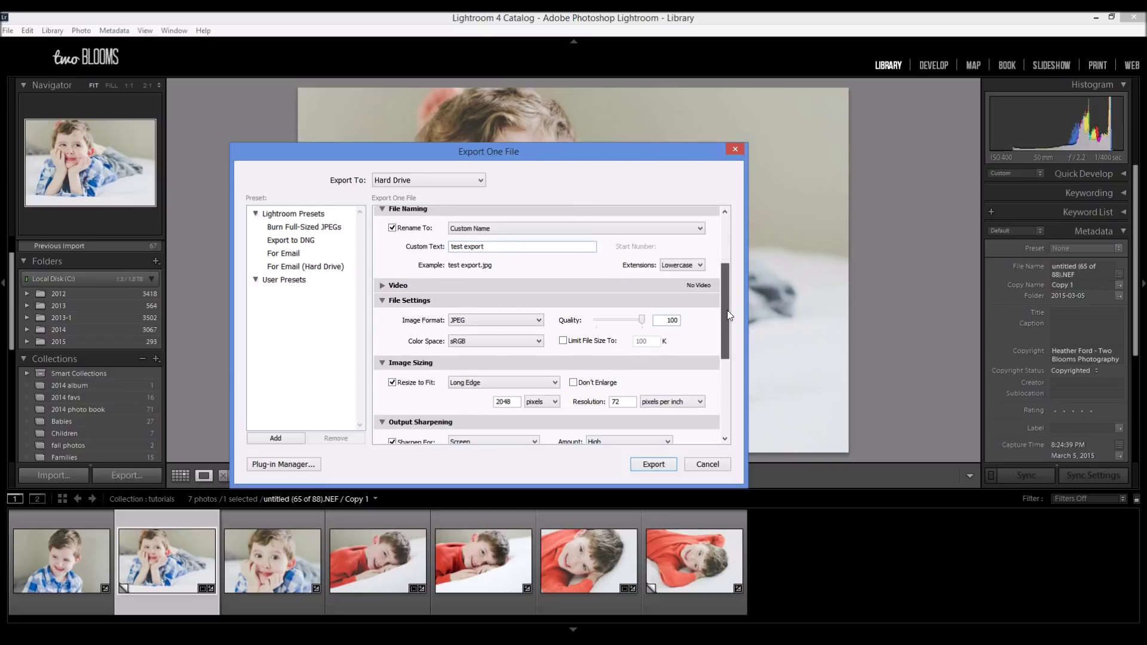
left_click_drag(729, 314, 730, 320)
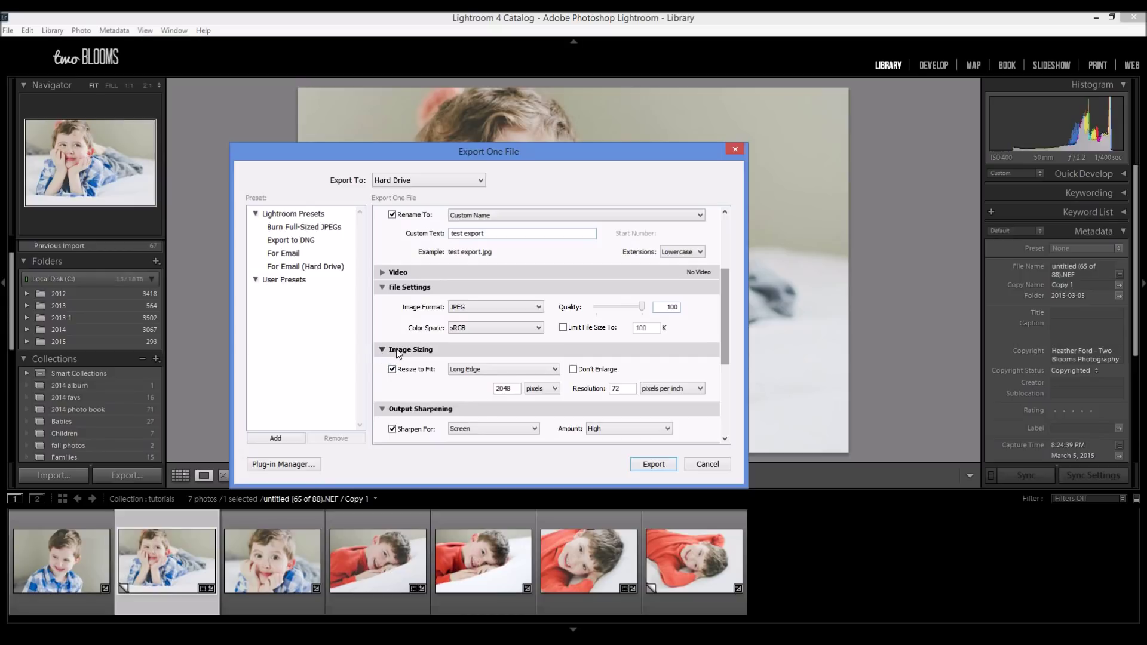
left_click(534, 369)
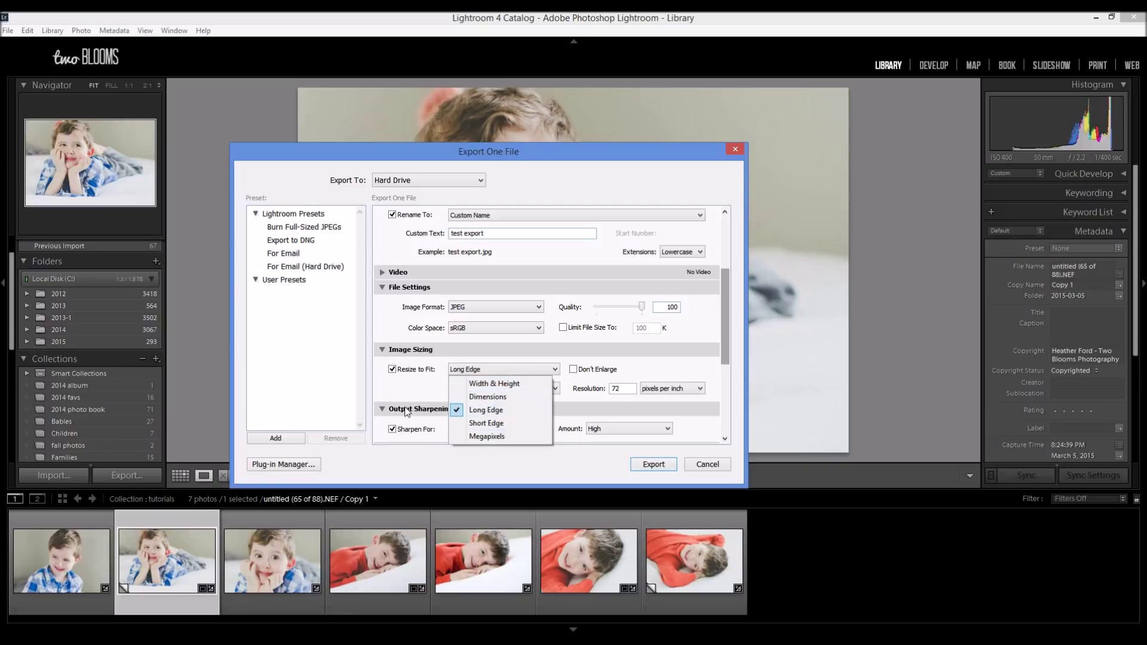
left_click(485, 410)
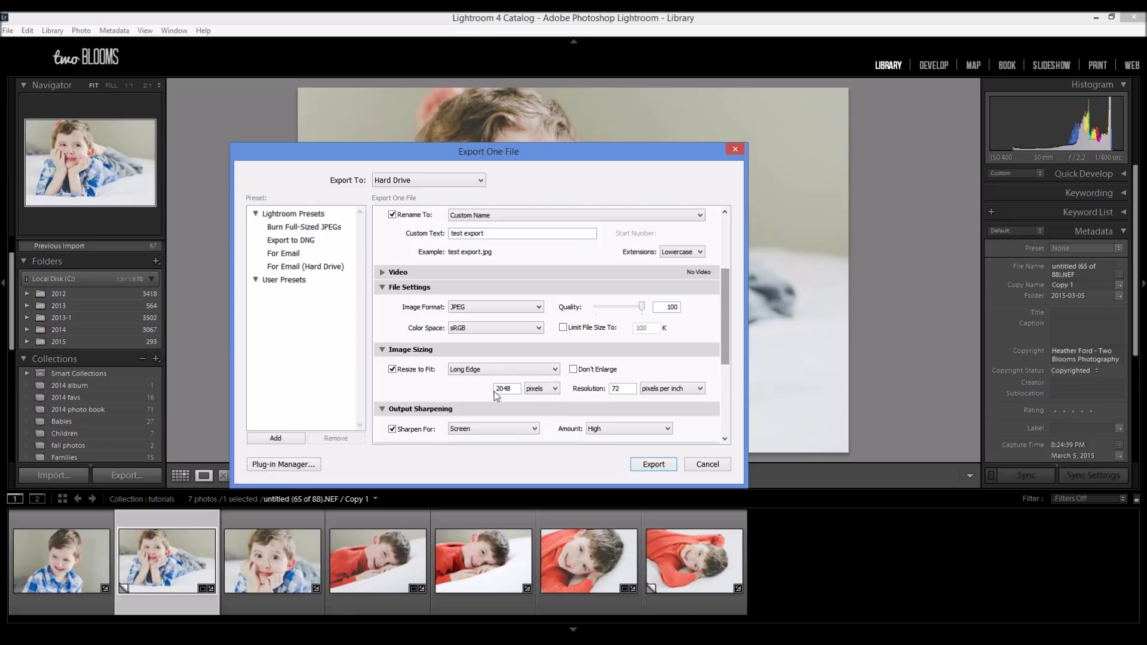
left_click(540, 389)
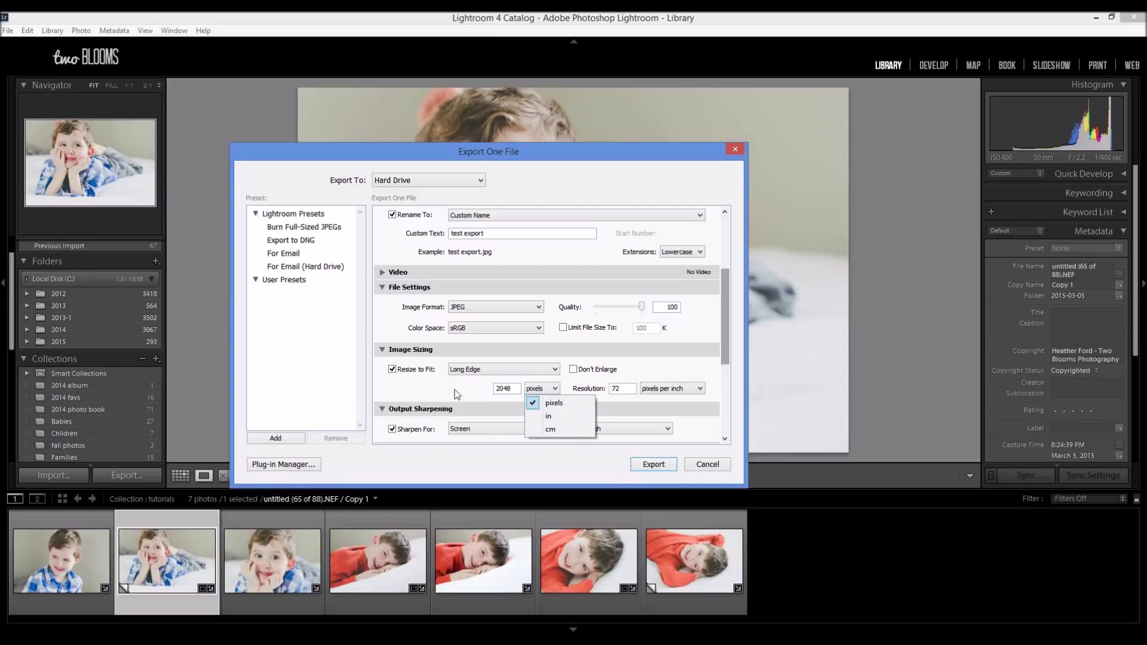
left_click(511, 390)
Set the long edge to 2048 pixels after trying 960 and 720.
double_click(515, 389)
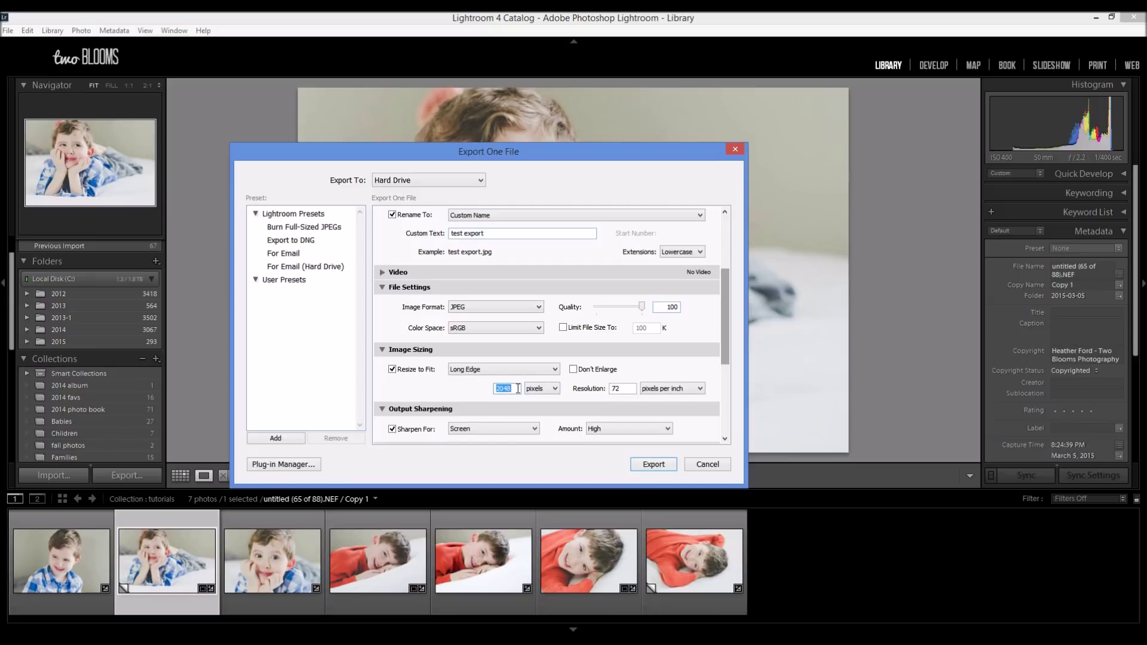
type("960")
left_click_drag(517, 389, 480, 388)
type("720")
left_click_drag(515, 388, 485, 392)
type("20")
type("28")
key("BackSpace")
key("BackSpace")
type("48")
Set the resolution back to 72 pixels per inch after trying 96.
double_click(624, 390)
type("96")
double_click(623, 388)
type("7")
scroll(728, 339, "down", 1)
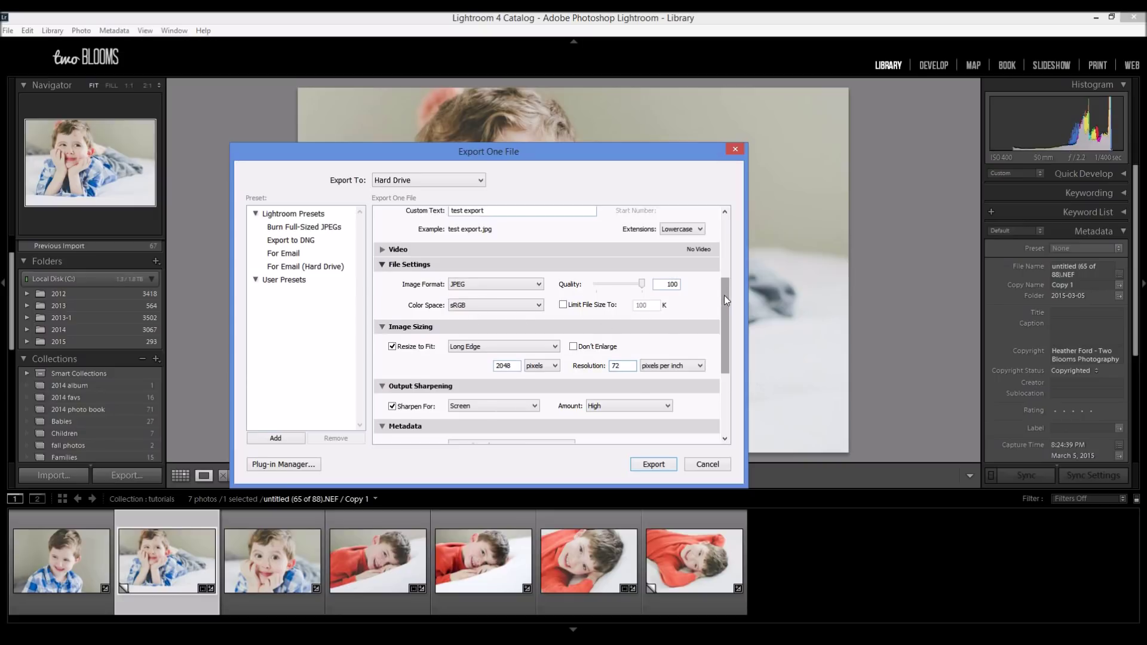
left_click_drag(726, 299, 726, 311)
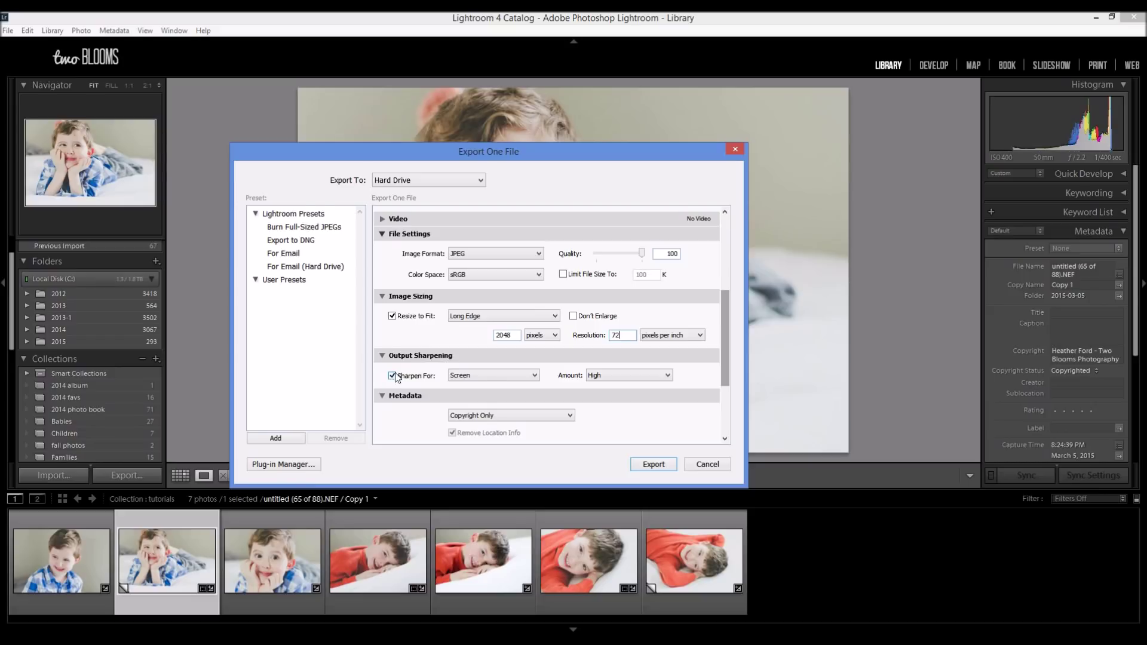
left_click(492, 375)
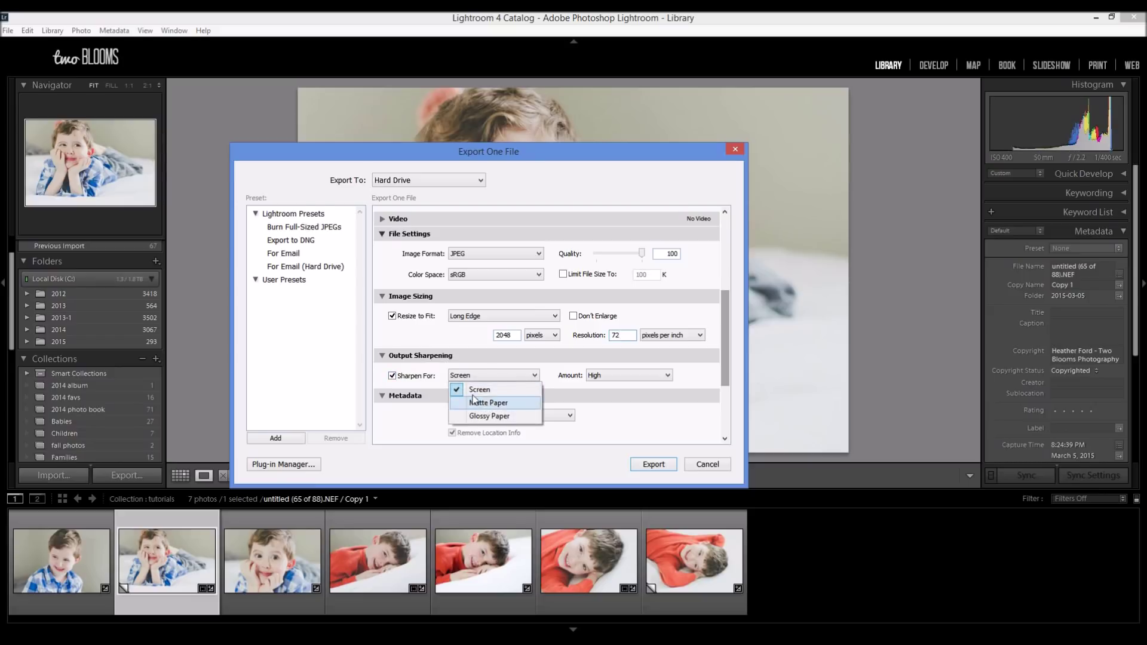
left_click(551, 366)
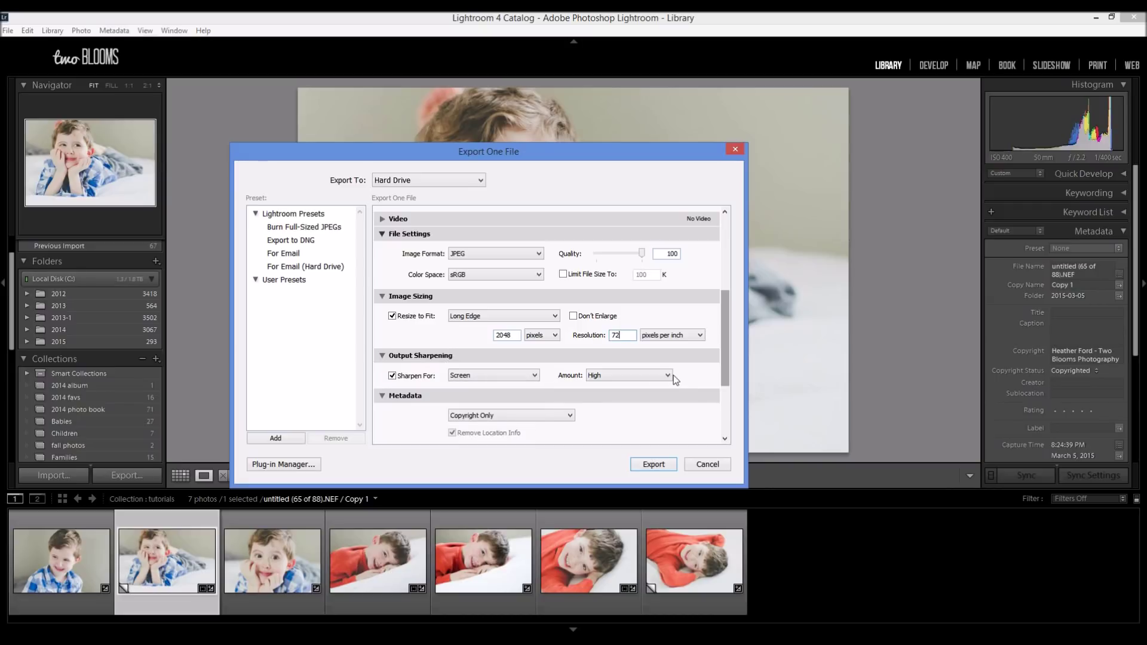
left_click(667, 375)
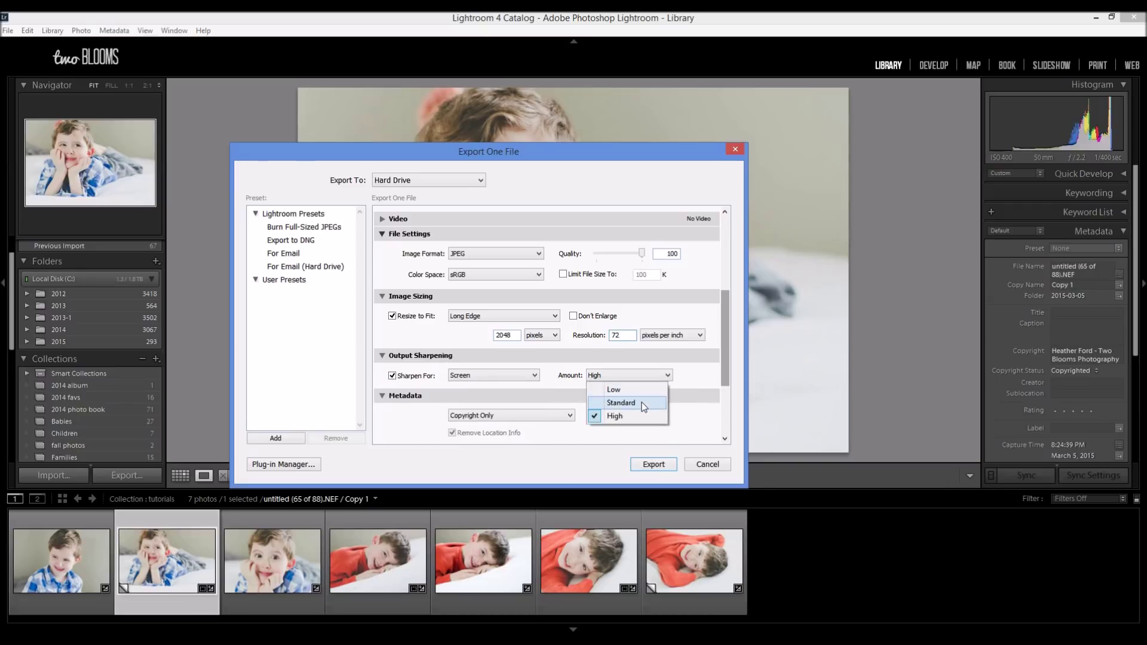
left_click(704, 389)
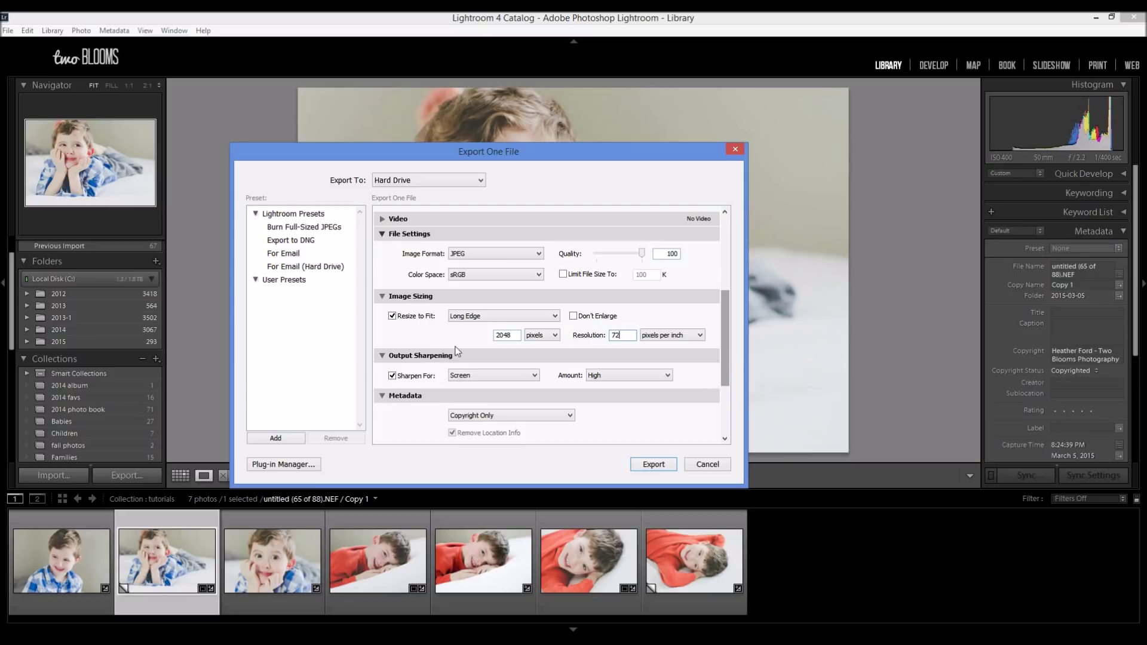
left_click_drag(728, 353, 730, 350)
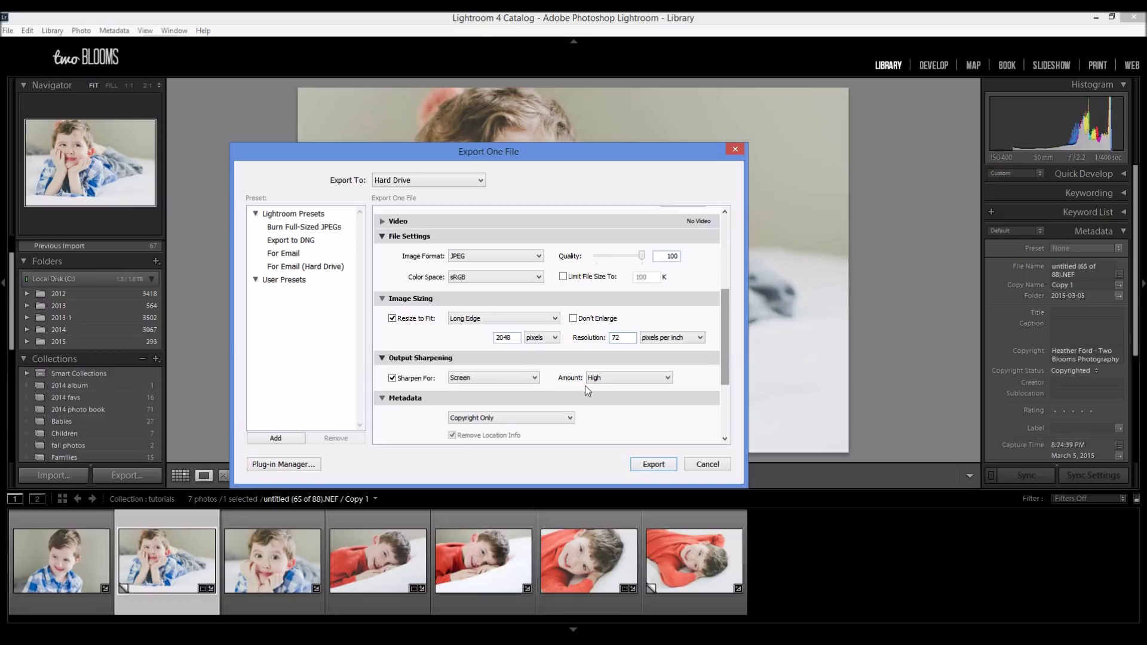
left_click_drag(728, 322, 725, 348)
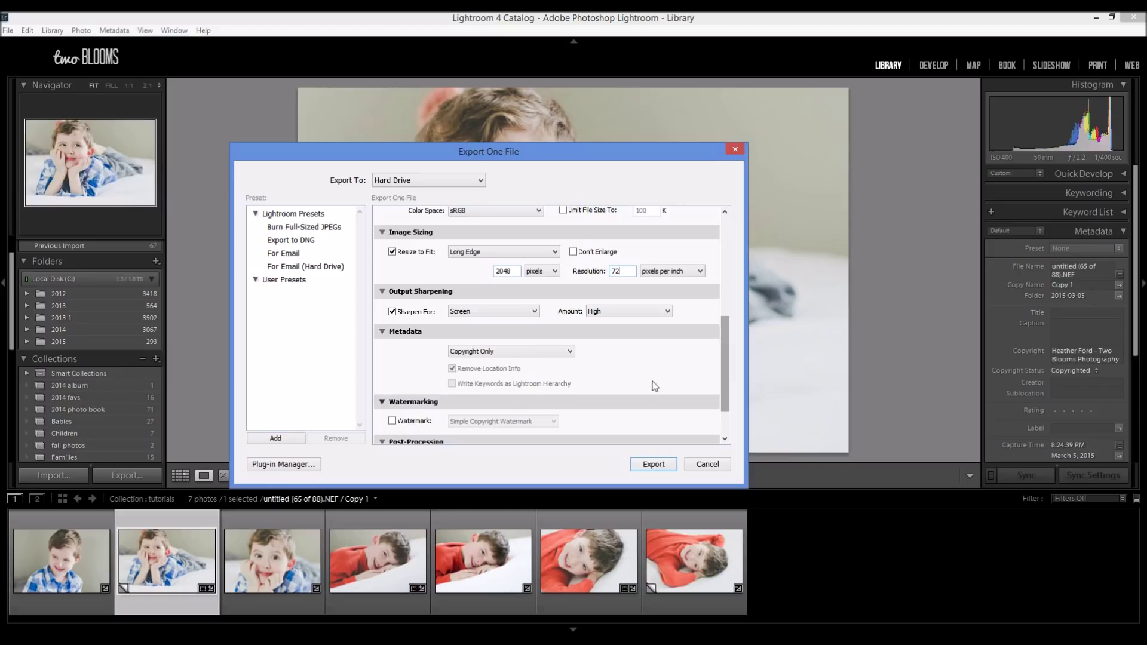
scroll(730, 370, "down", 2)
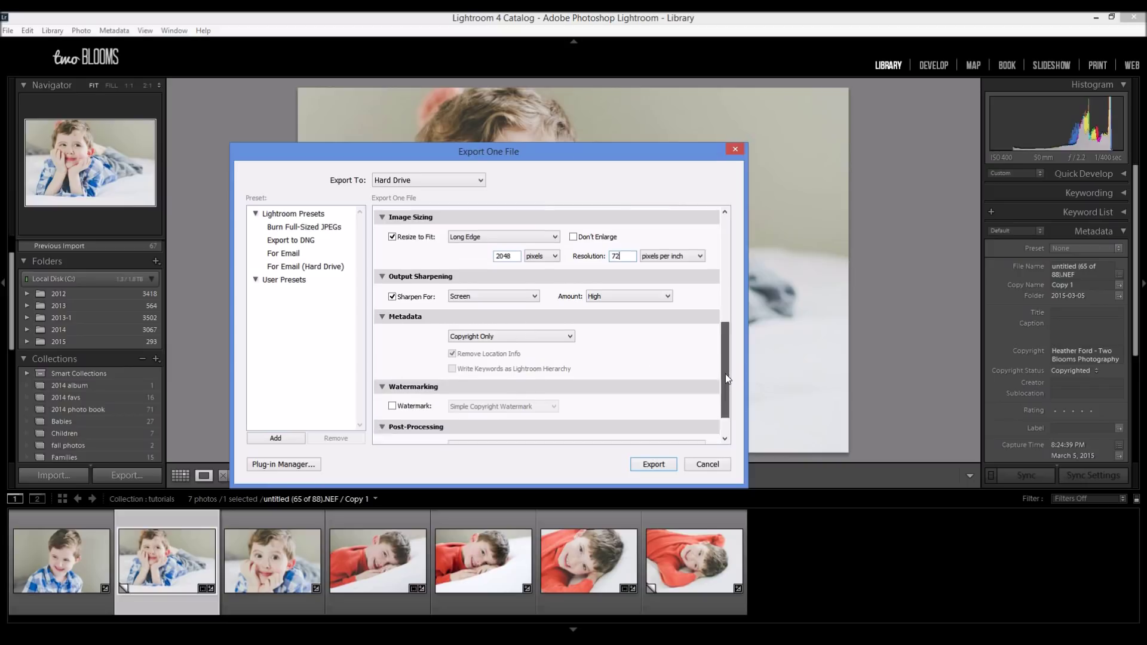
left_click(397, 385)
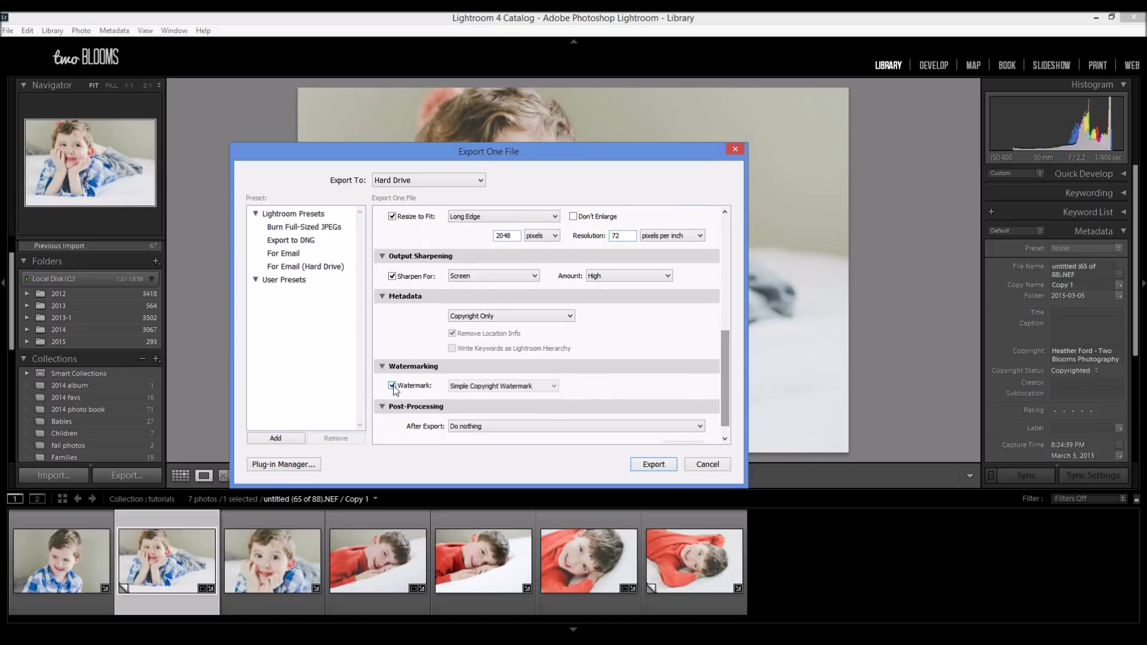
left_click(554, 386)
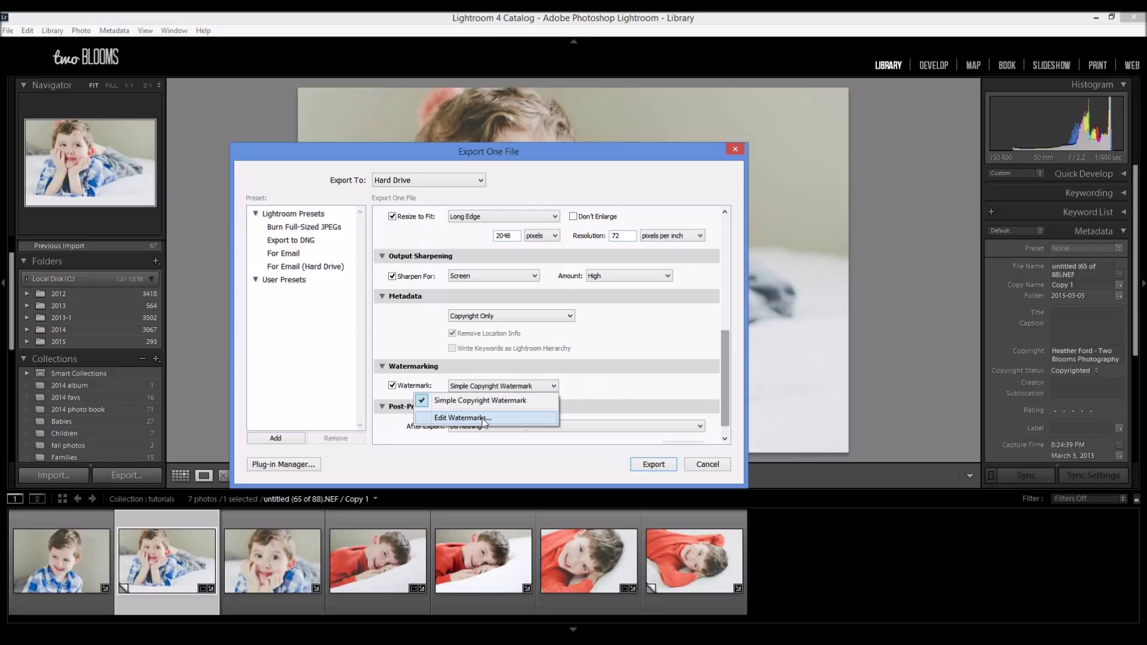
left_click(612, 386)
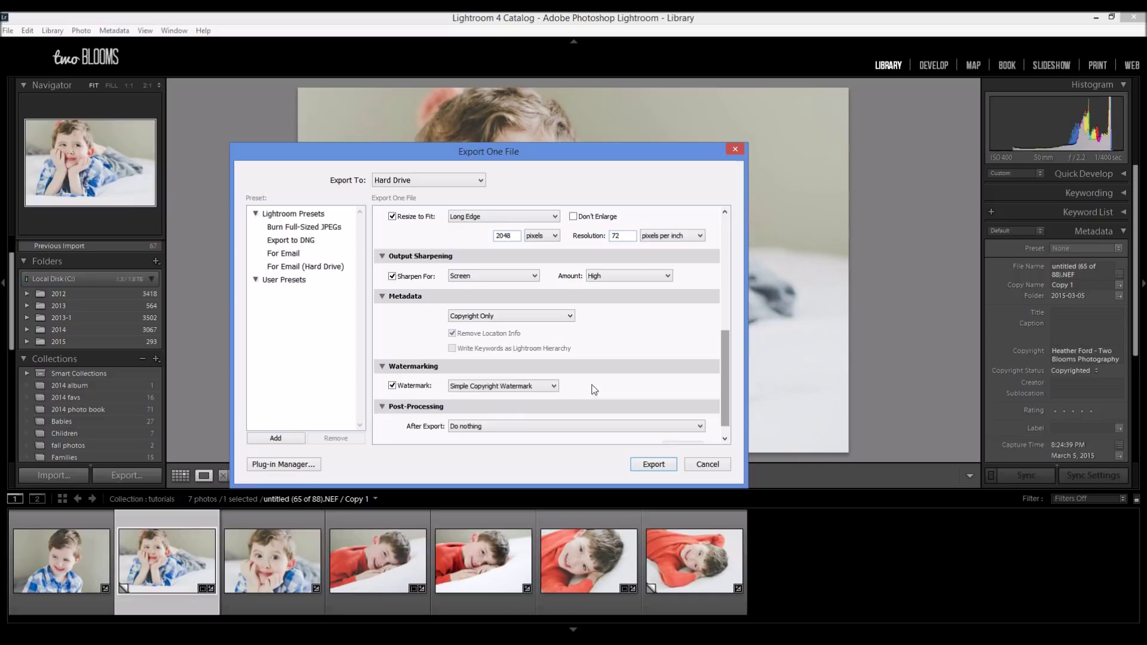
left_click(393, 385)
left_click(392, 386)
left_click_drag(724, 371, 723, 382)
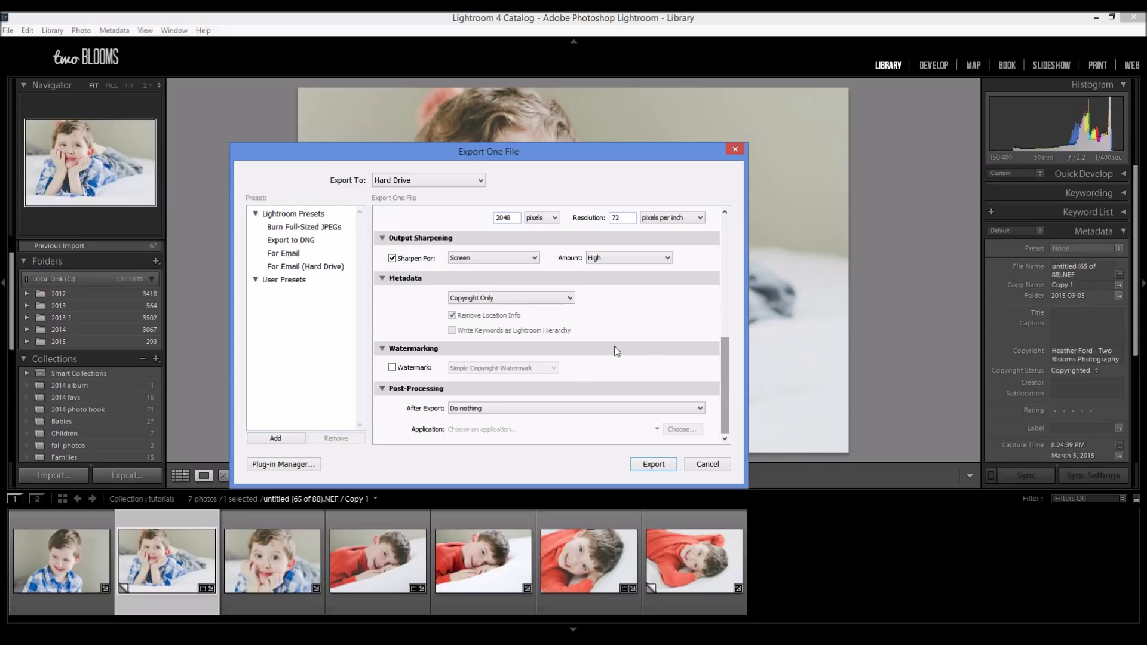
left_click(392, 369)
left_click(555, 368)
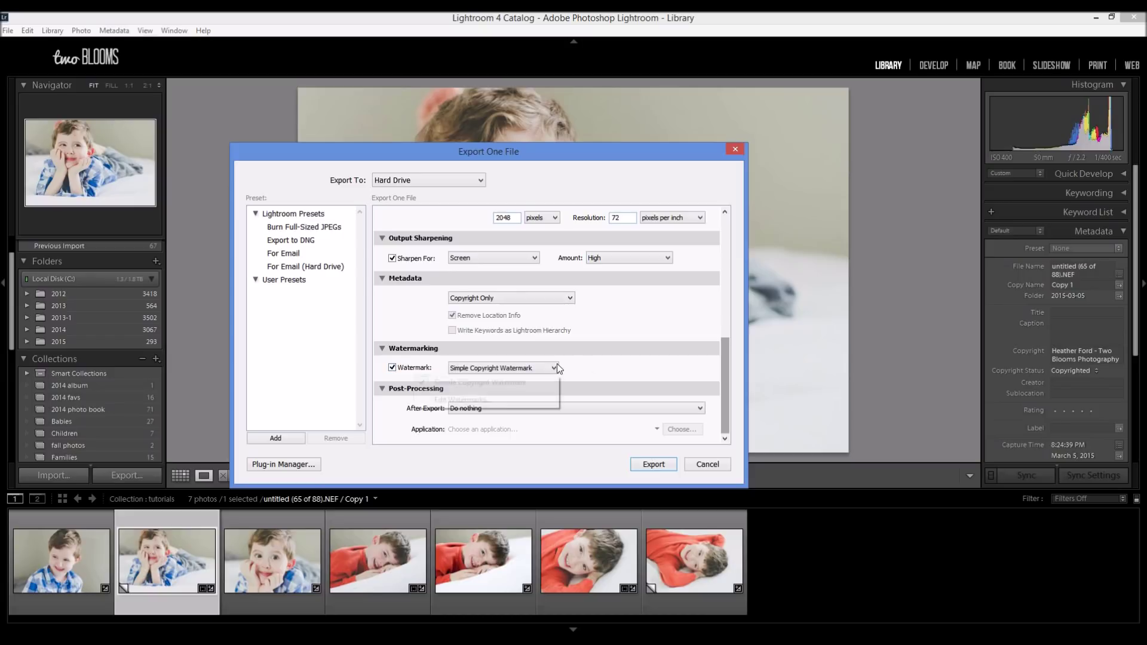
left_click(644, 375)
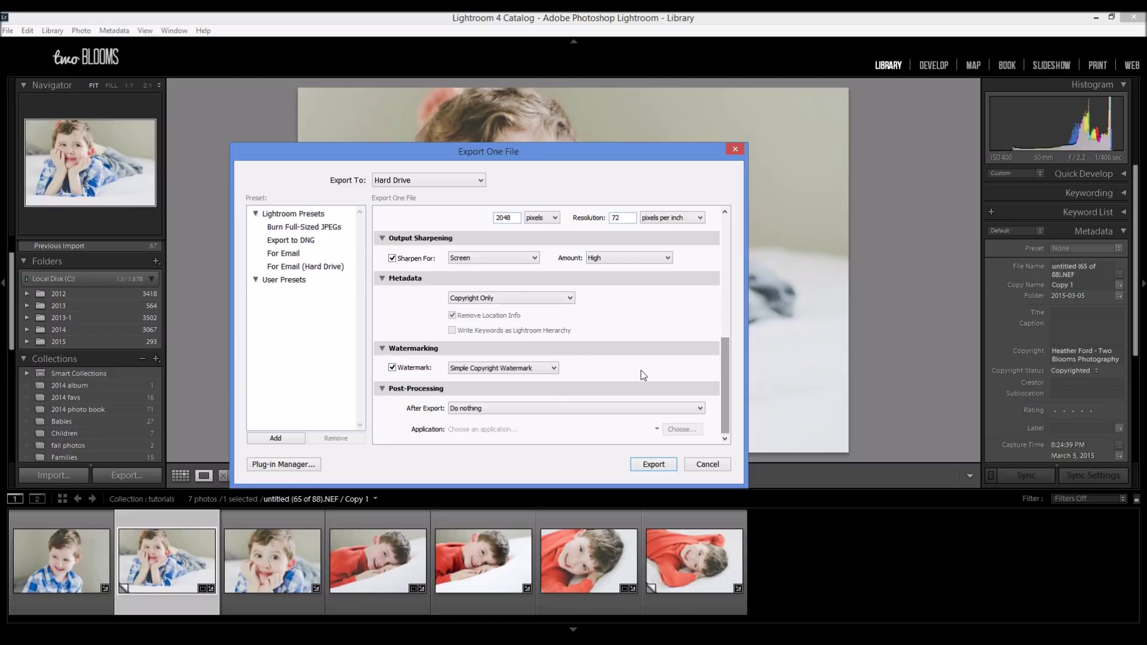
left_click(392, 368)
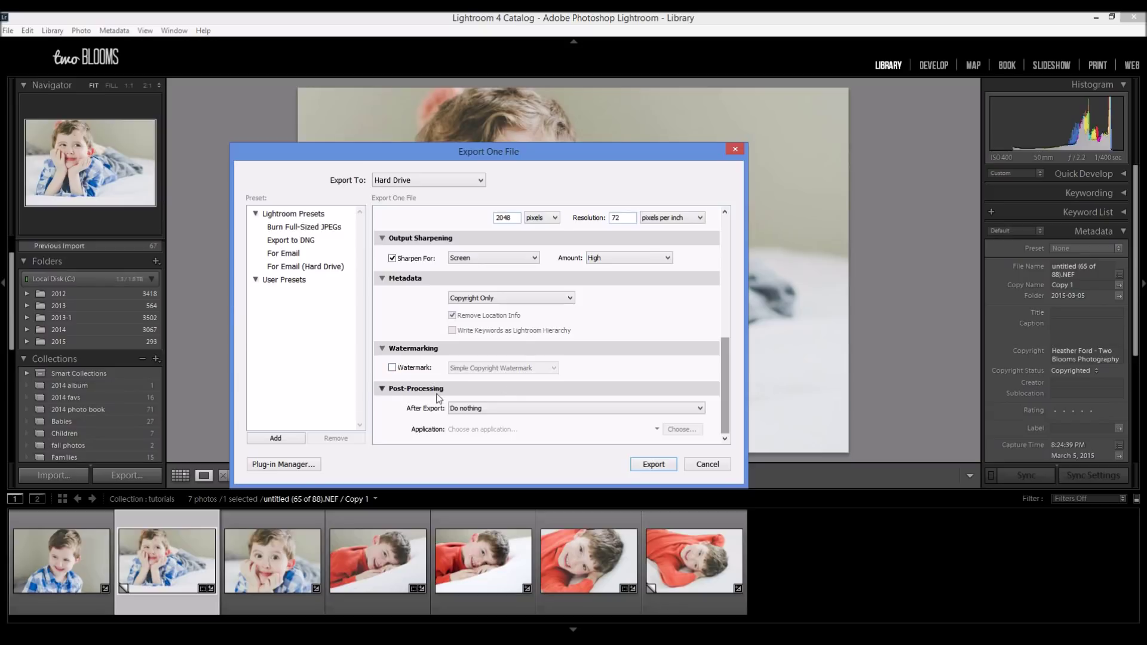
left_click(678, 407)
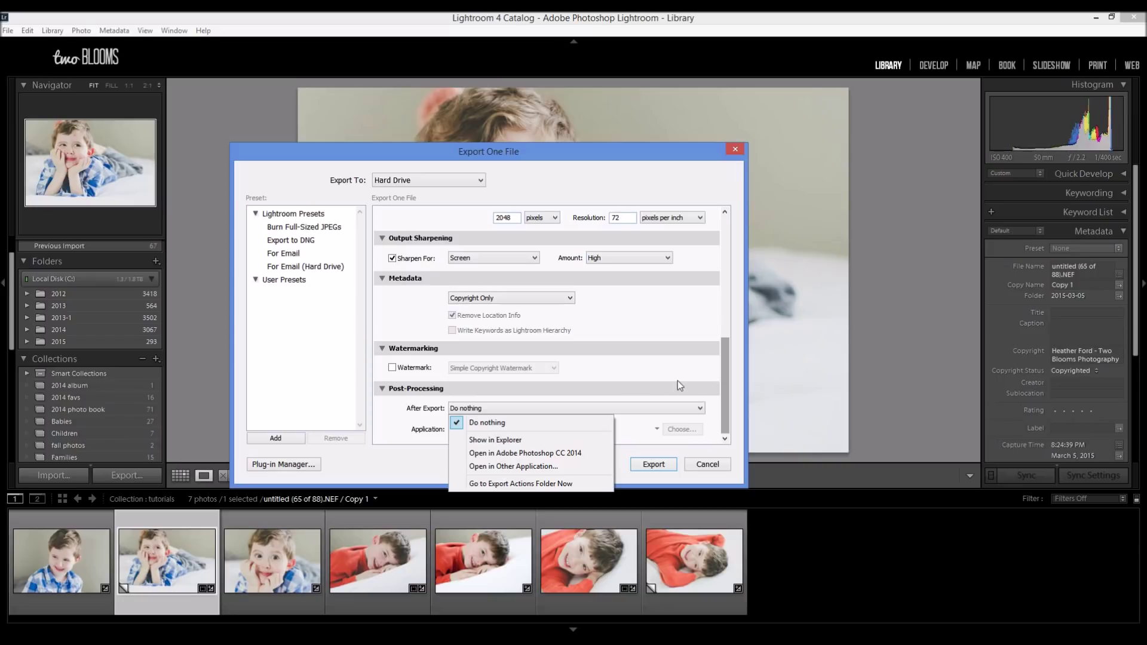
Leave After Export at Do nothing and export the photo as test export.jpg.
left_click(693, 387)
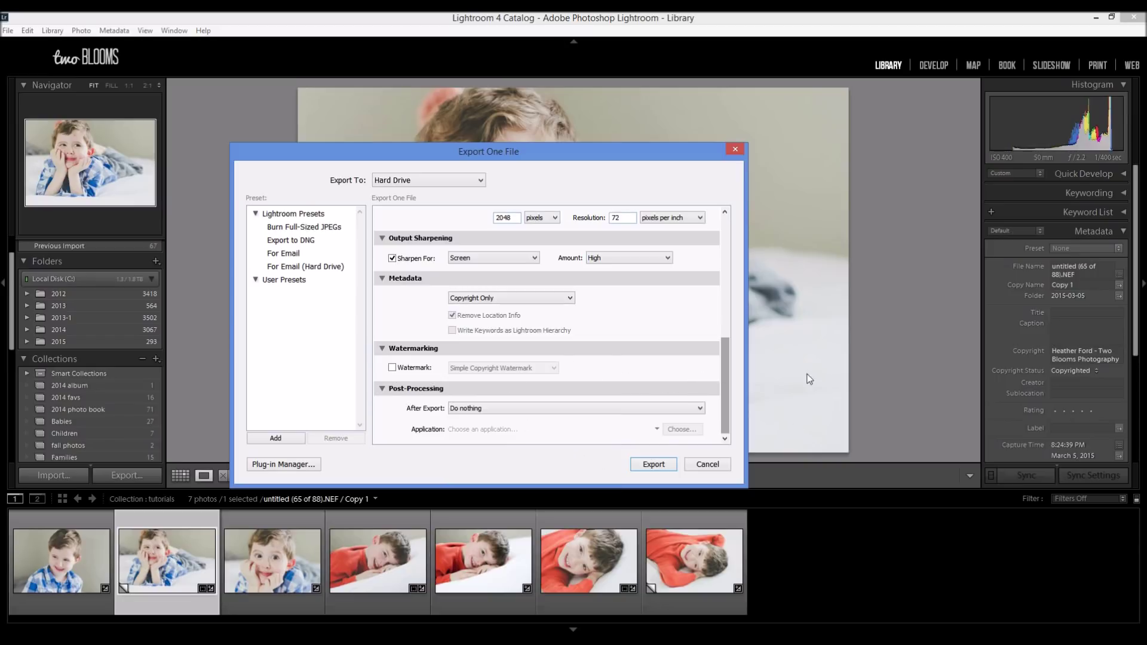
left_click(653, 465)
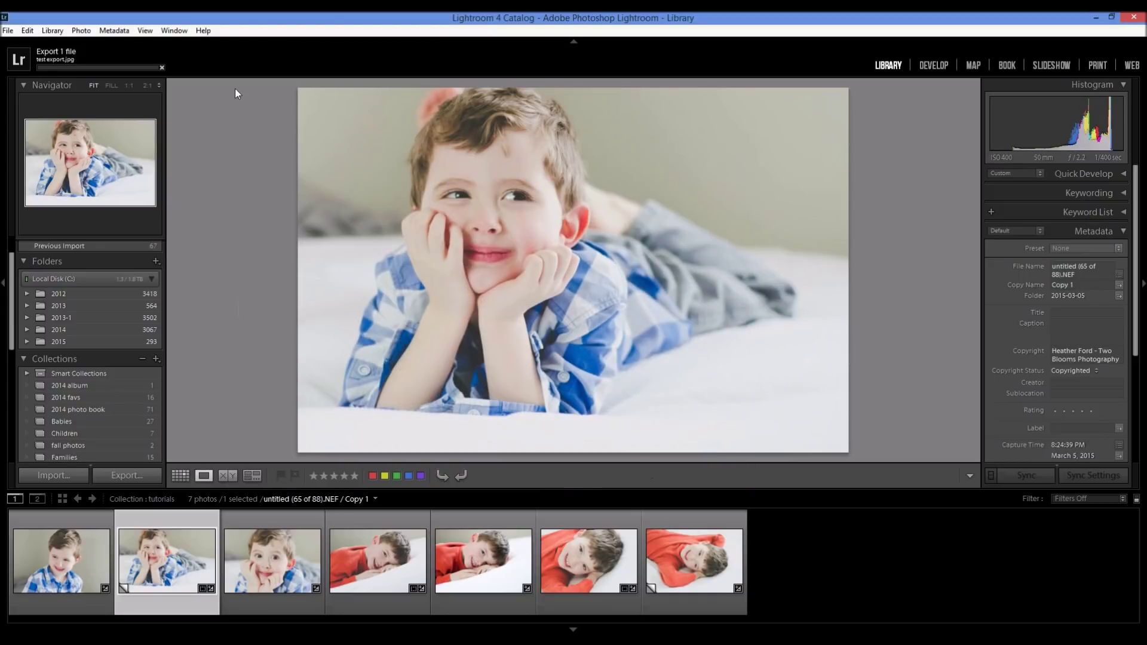